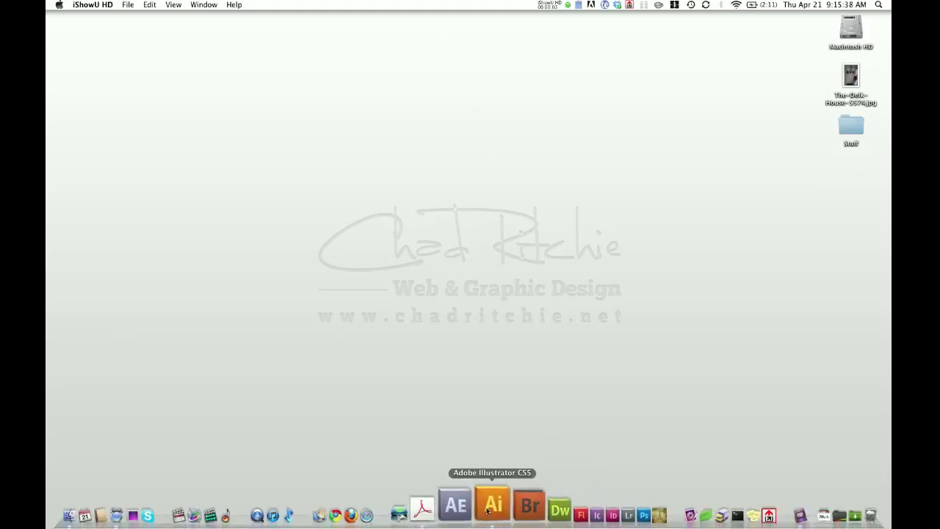
Launch Illustrator and create a new 800×600 px Web-profile document.
click(488, 509)
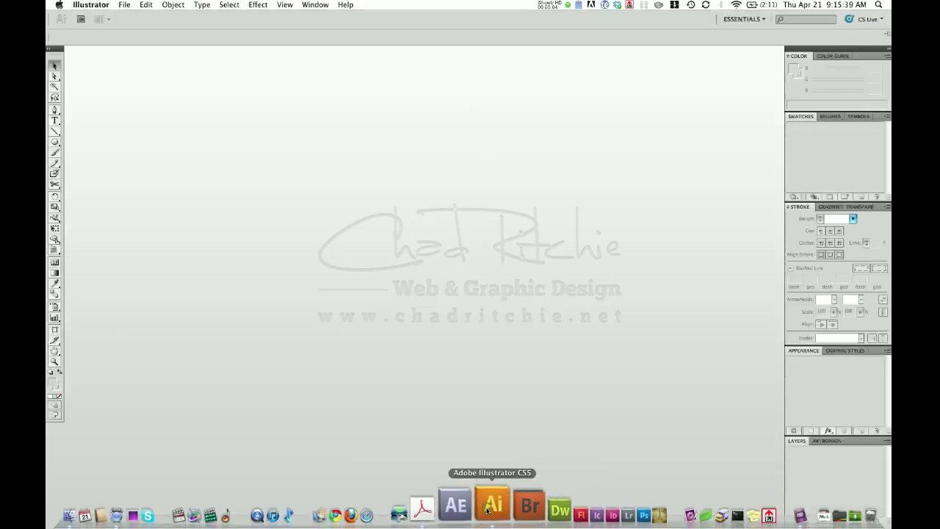
click(124, 4)
click(129, 16)
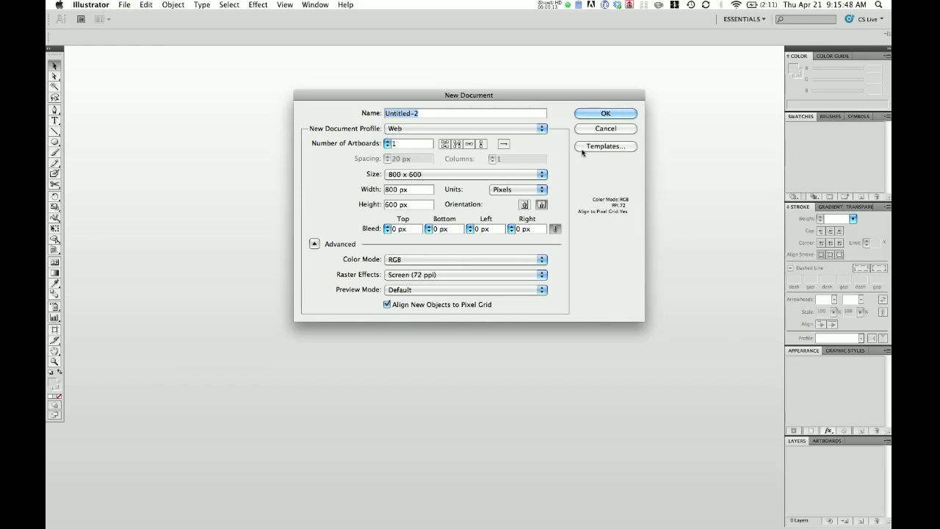
click(614, 114)
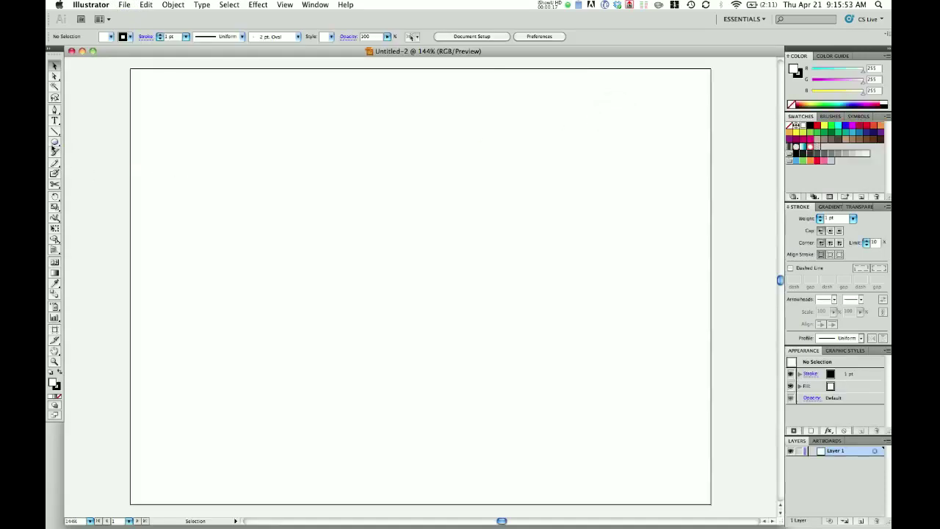
Draw a large centred circle of about 289 px with no fill and a 1 pt black stroke.
drag(53, 147, 92, 166)
drag(430, 305, 326, 230)
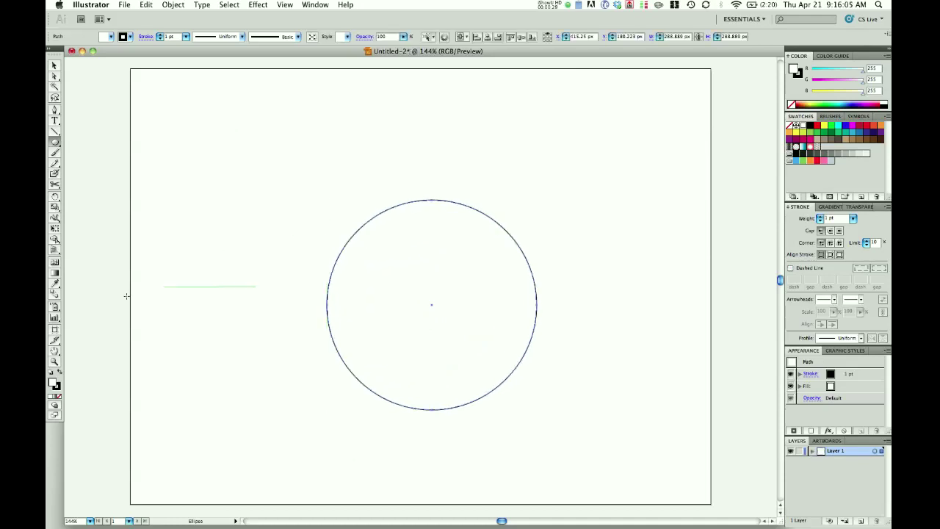
click(56, 398)
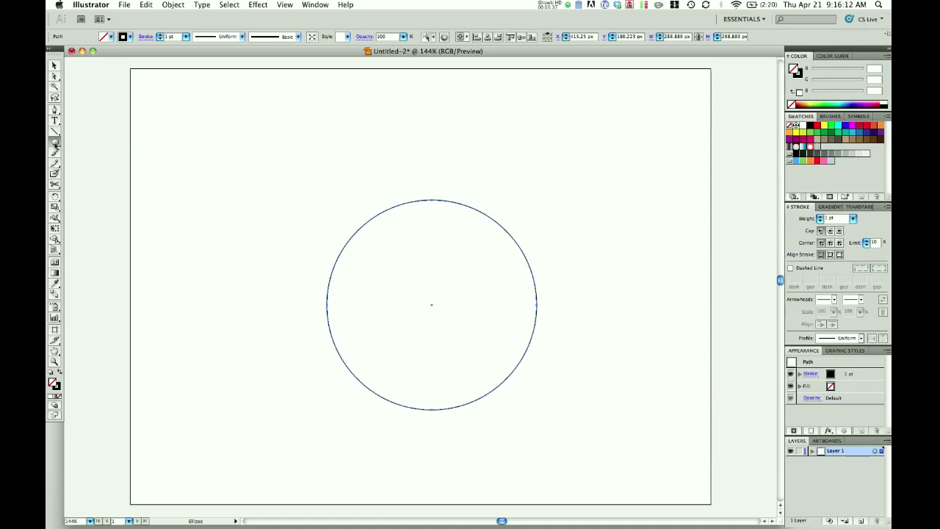
drag(55, 144, 89, 168)
Draw a small 23.6 px circle near the top-left with a solid red fill and no stroke.
drag(174, 97, 178, 105)
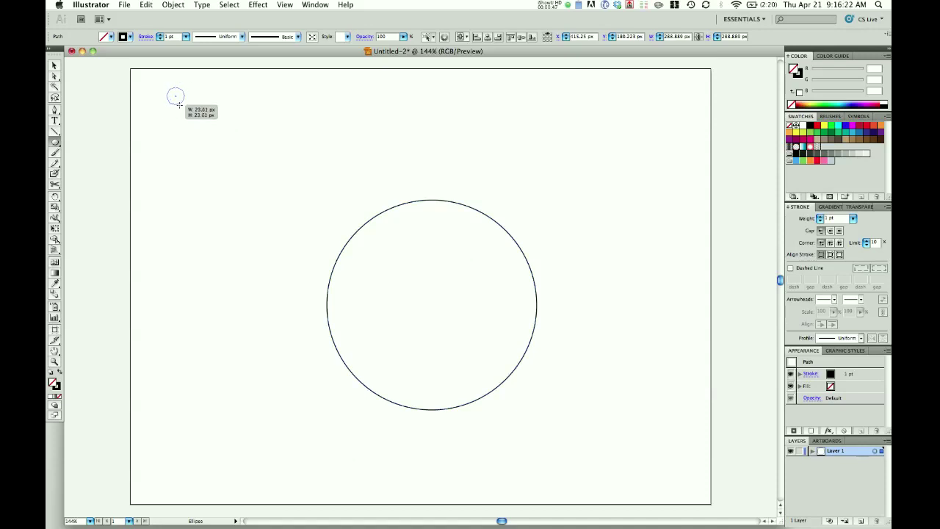
drag(178, 105, 179, 105)
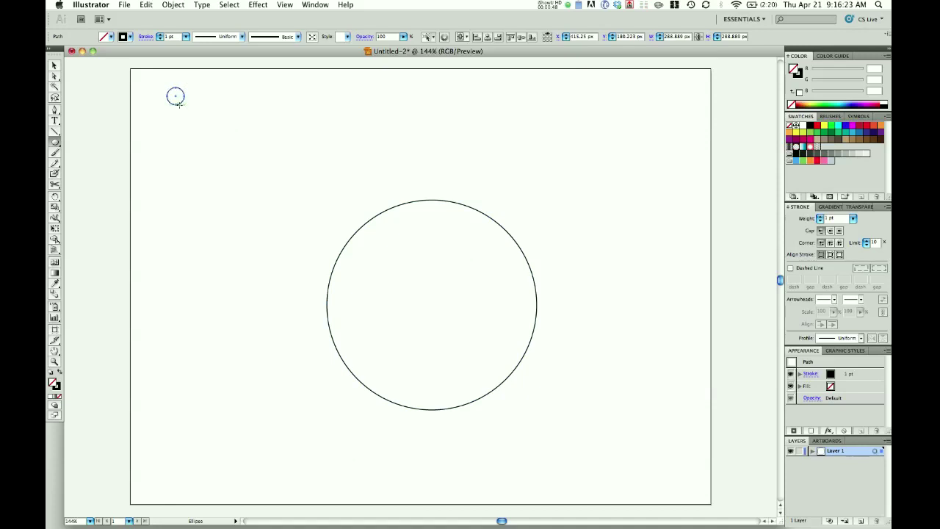
click(59, 374)
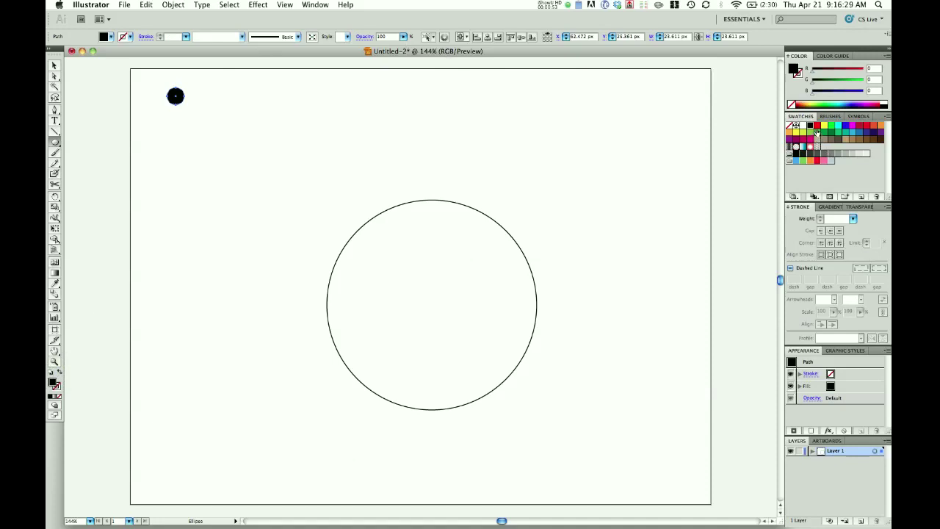
click(816, 126)
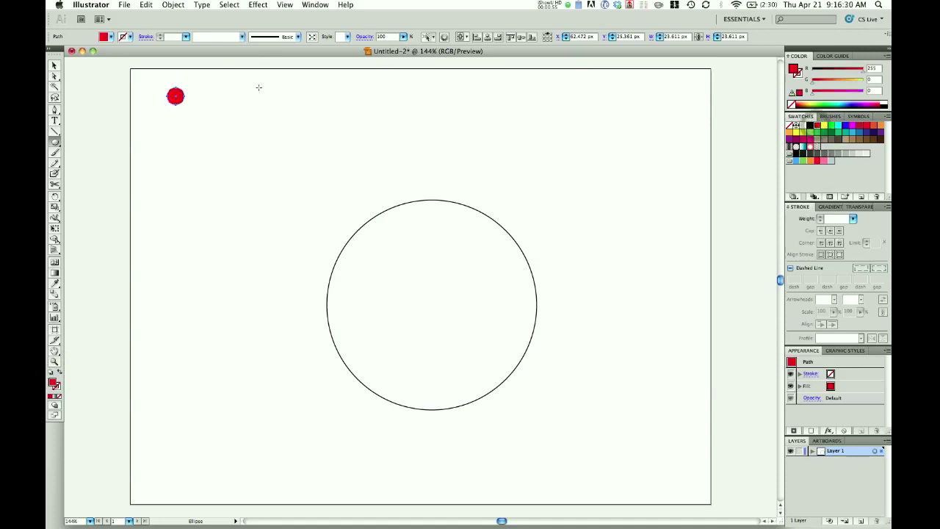
click(53, 66)
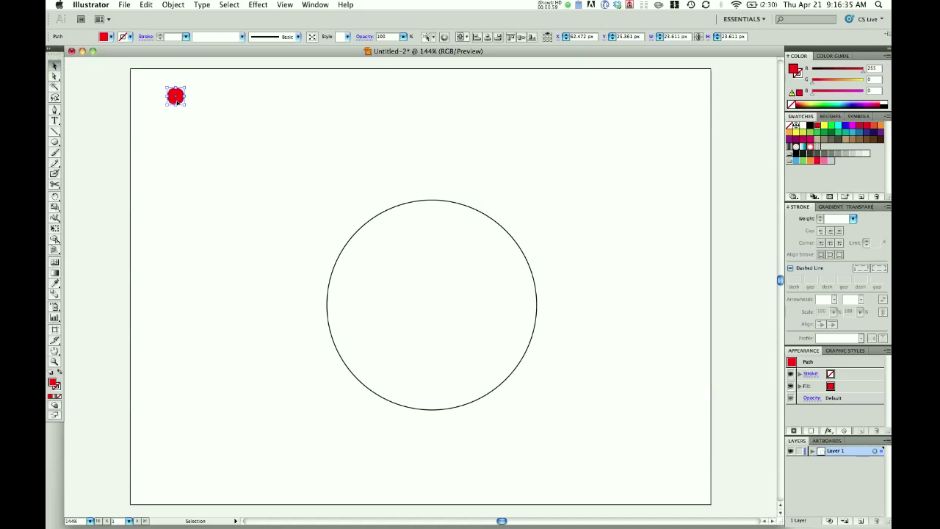
Copy the red dot horizontally to the top-right corner, then select both dots.
drag(188, 103, 672, 105)
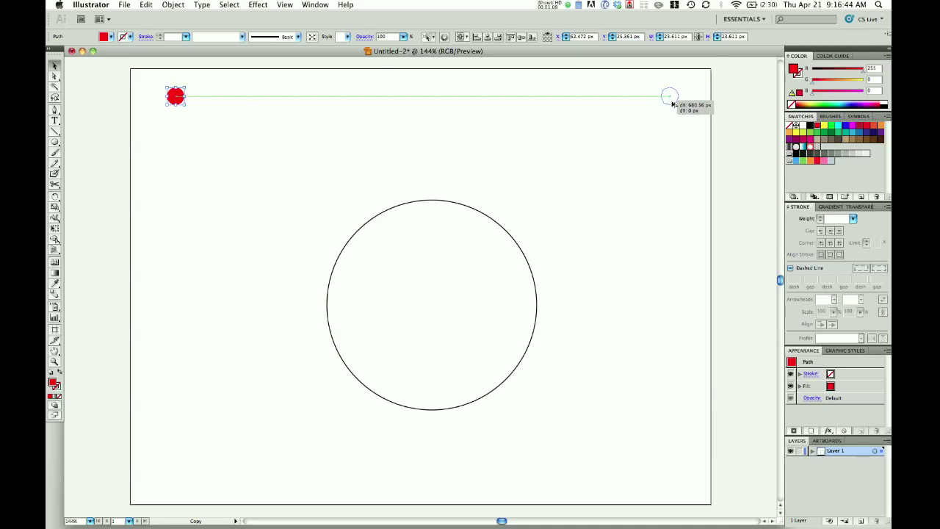
drag(673, 104, 673, 103)
click(466, 154)
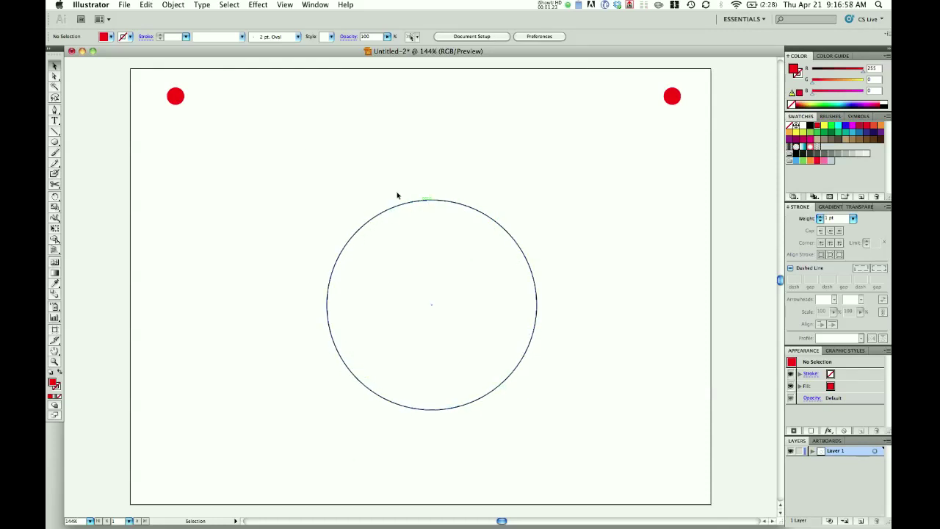
drag(152, 79, 692, 115)
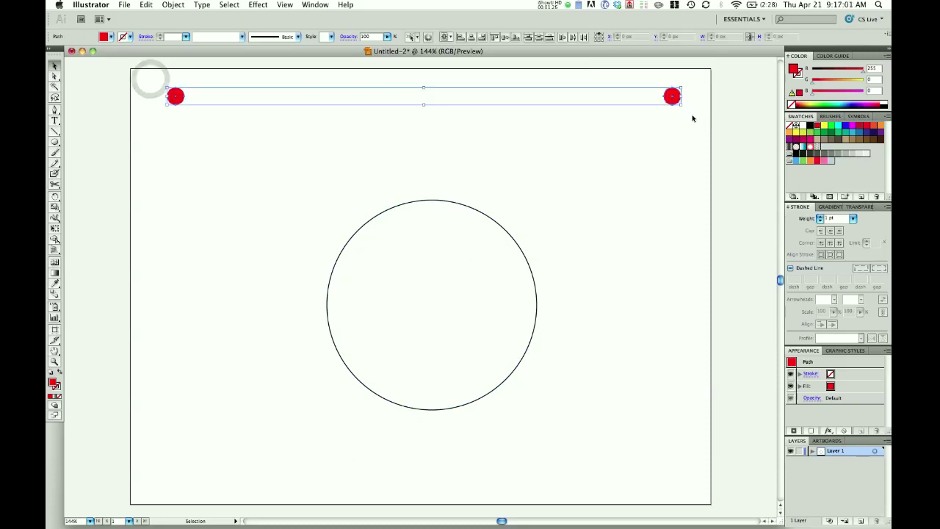
click(174, 6)
Set Blend Options spacing to Specified Steps with 25 steps.
mouse_move(186, 209)
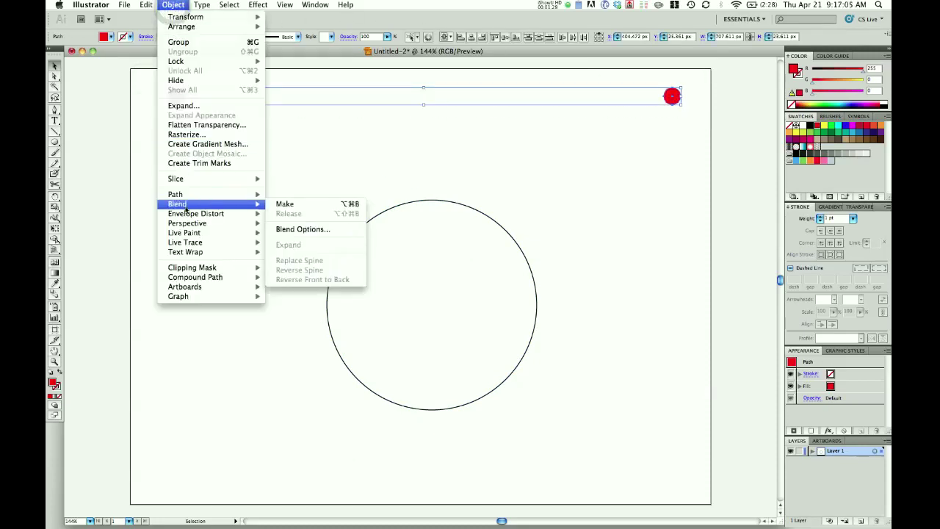
click(293, 230)
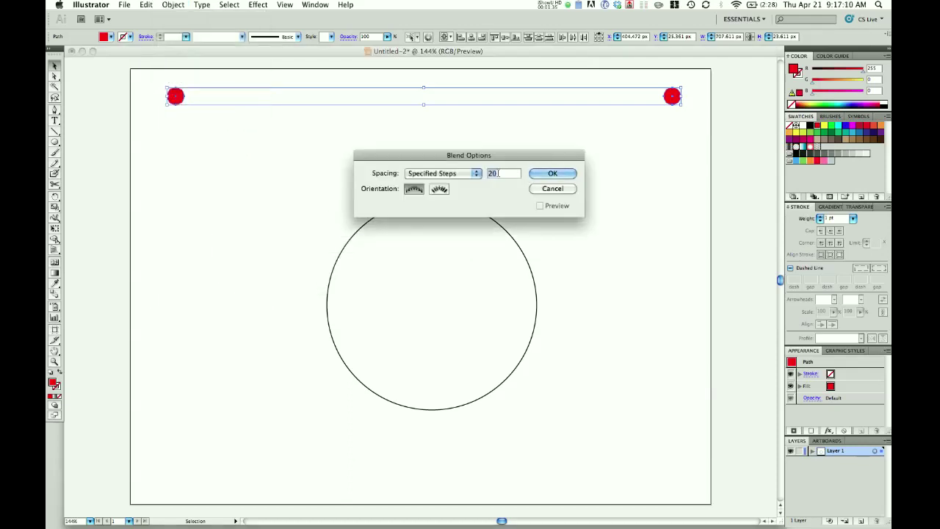
text(25)
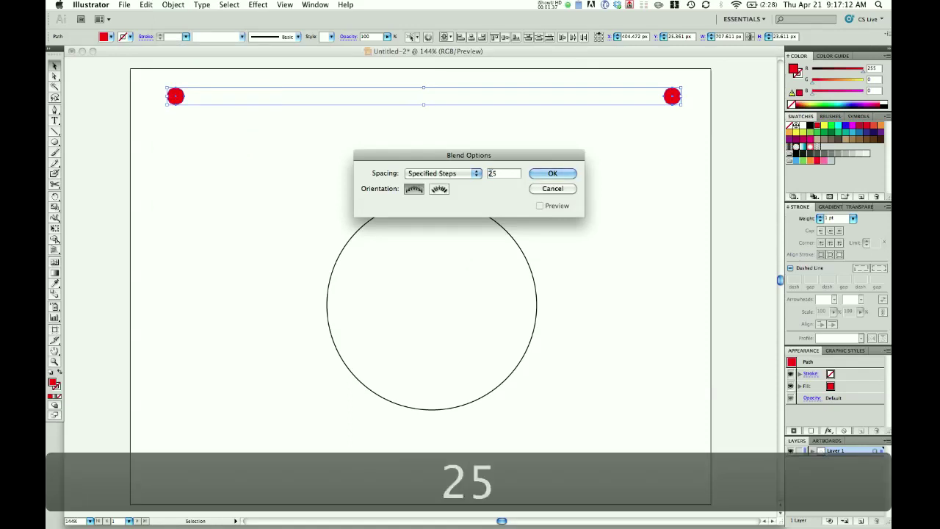
click(475, 173)
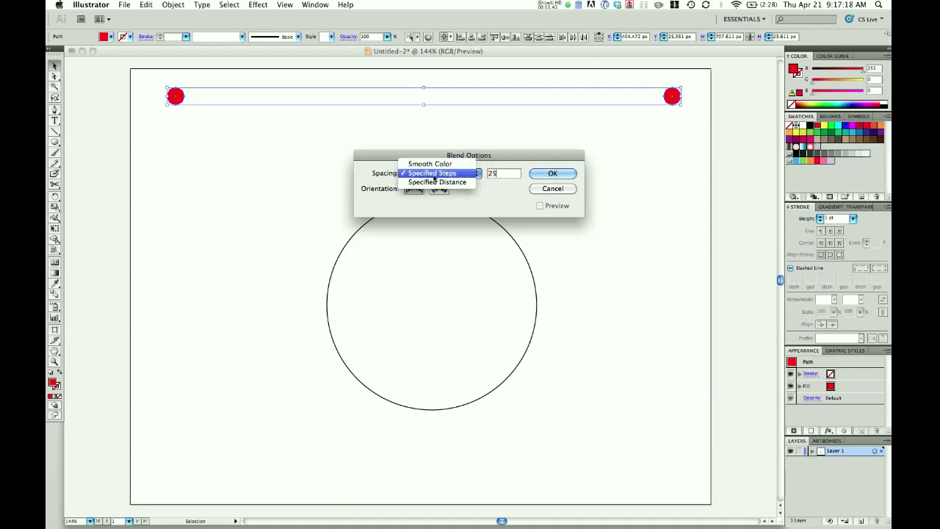
click(434, 175)
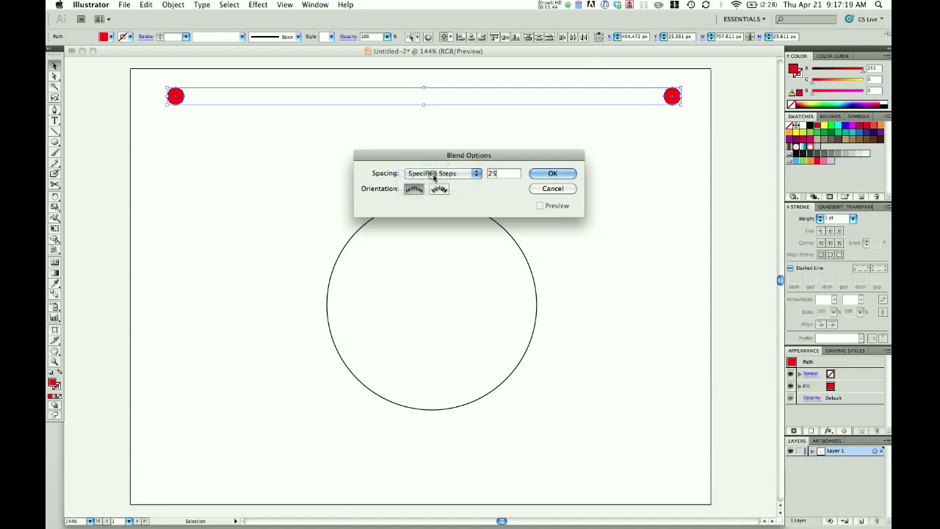
click(553, 174)
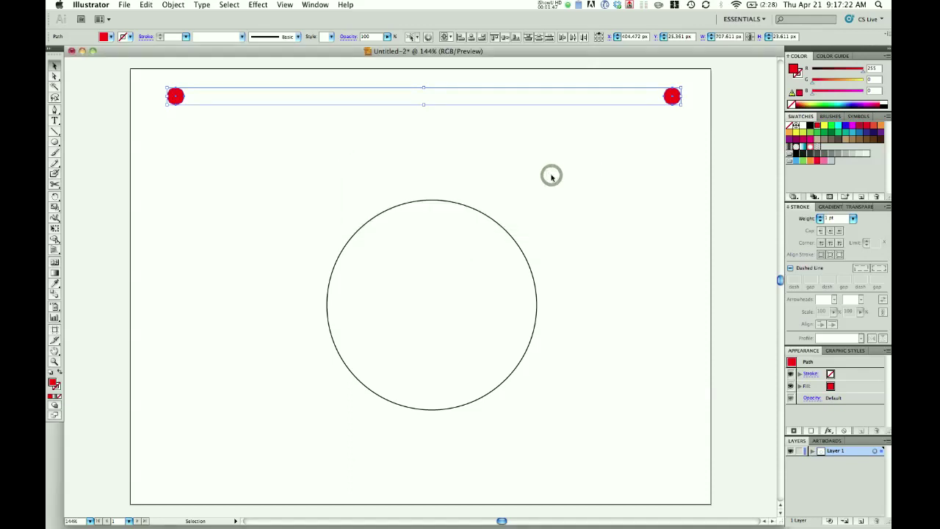
Reselect both red dots and bring back the Blend Options dialog showing 25 specified steps.
click(174, 5)
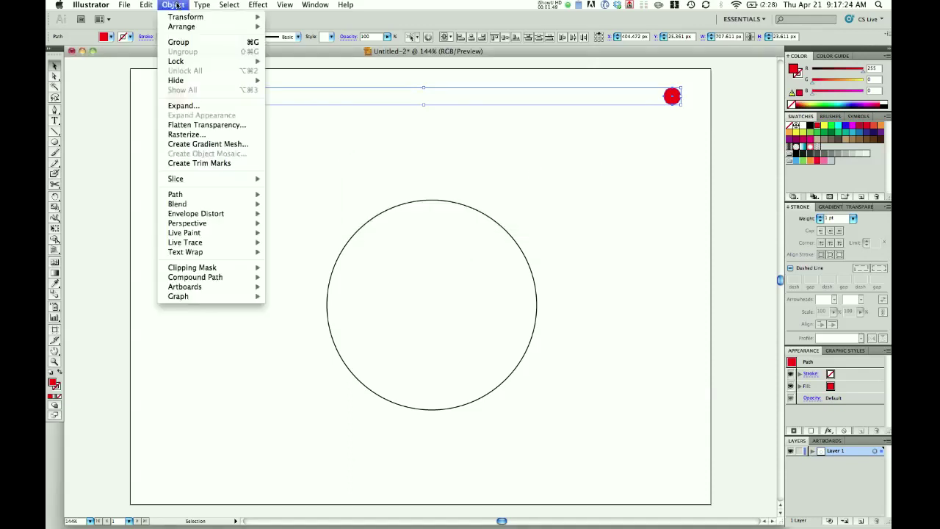
mouse_move(182, 207)
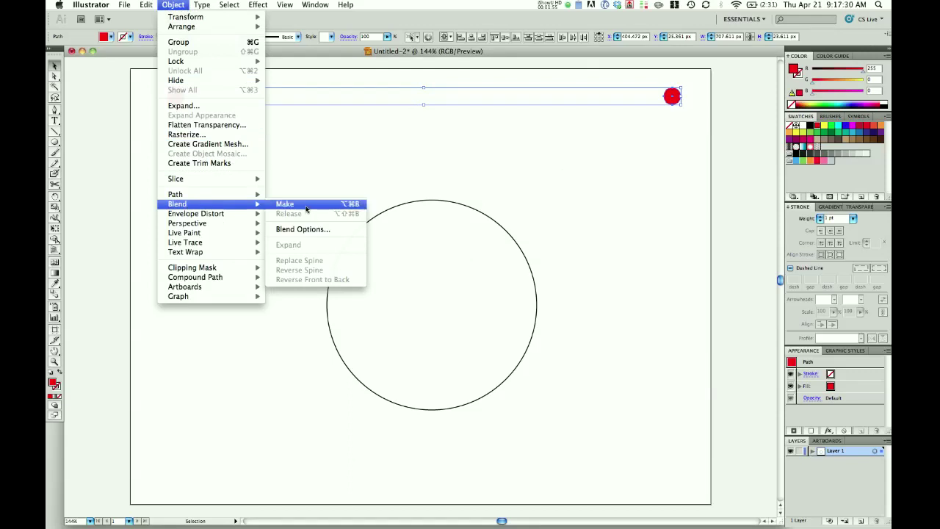
click(330, 180)
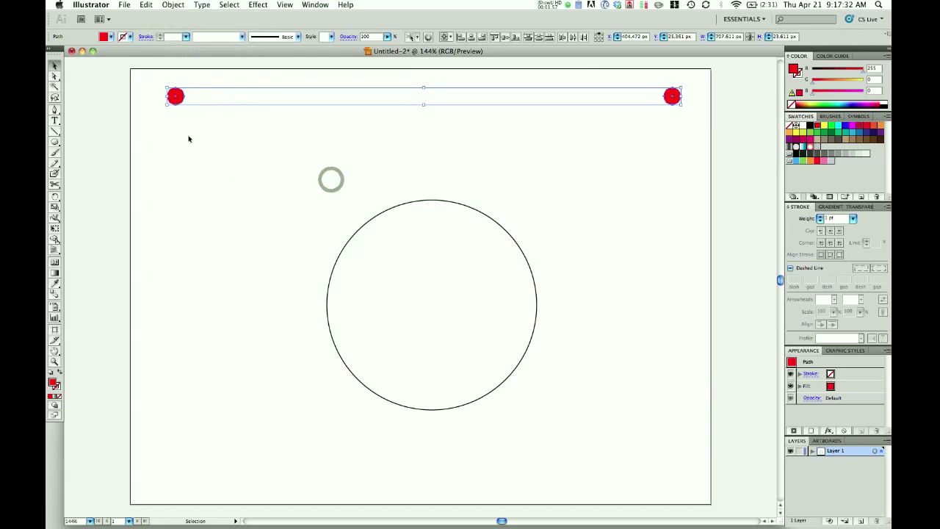
click(187, 137)
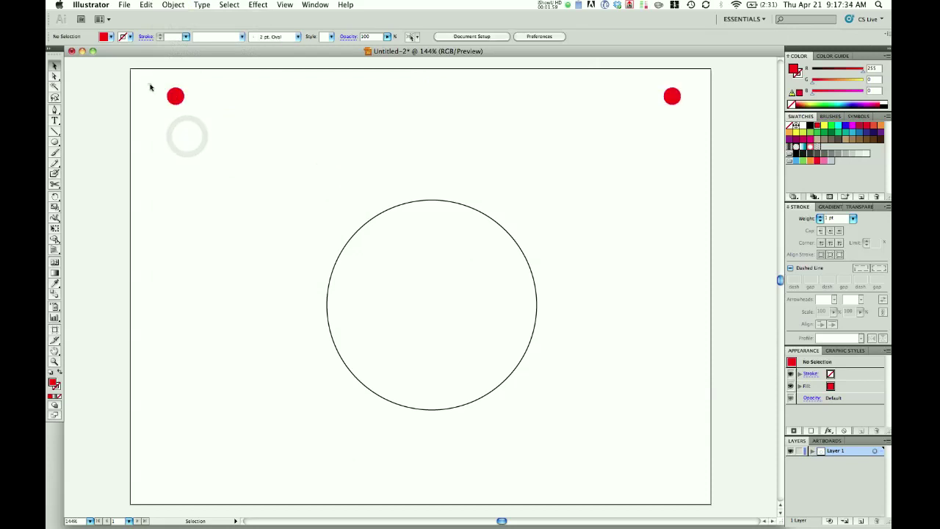
drag(148, 84, 683, 110)
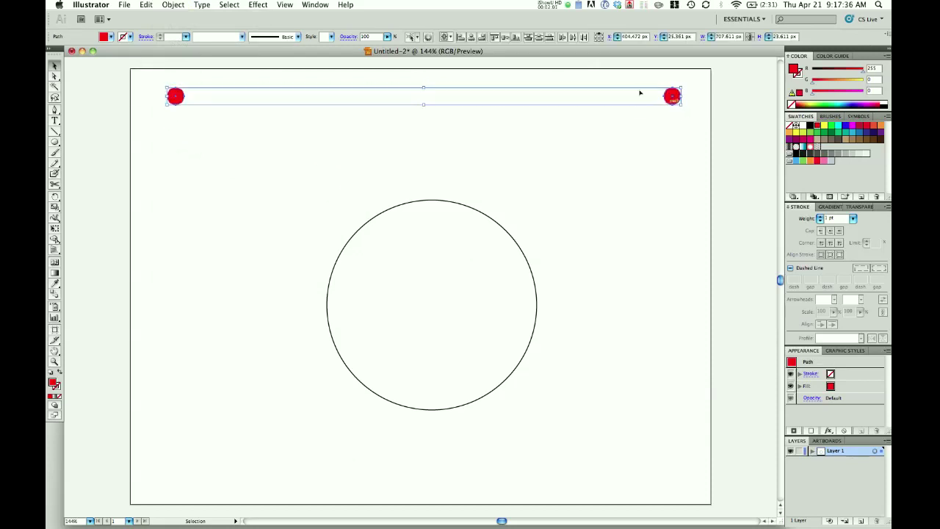
click(173, 4)
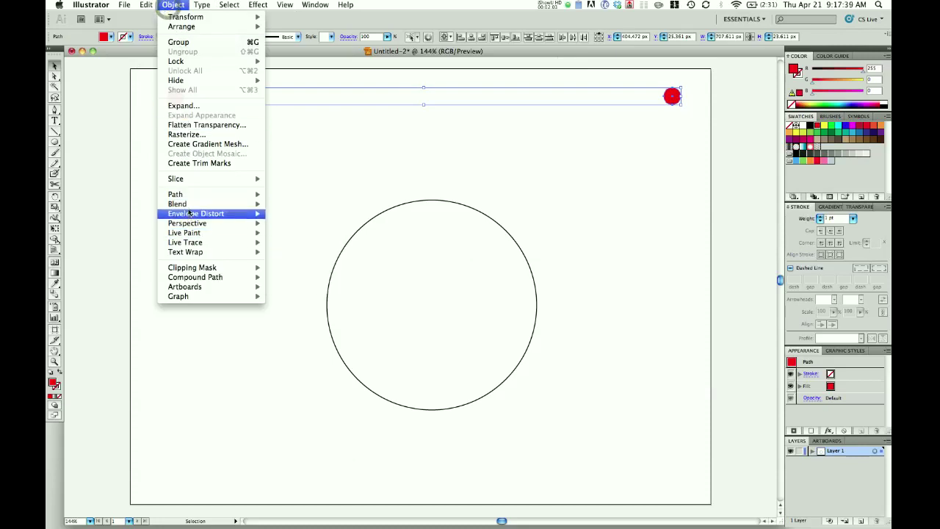
click(295, 230)
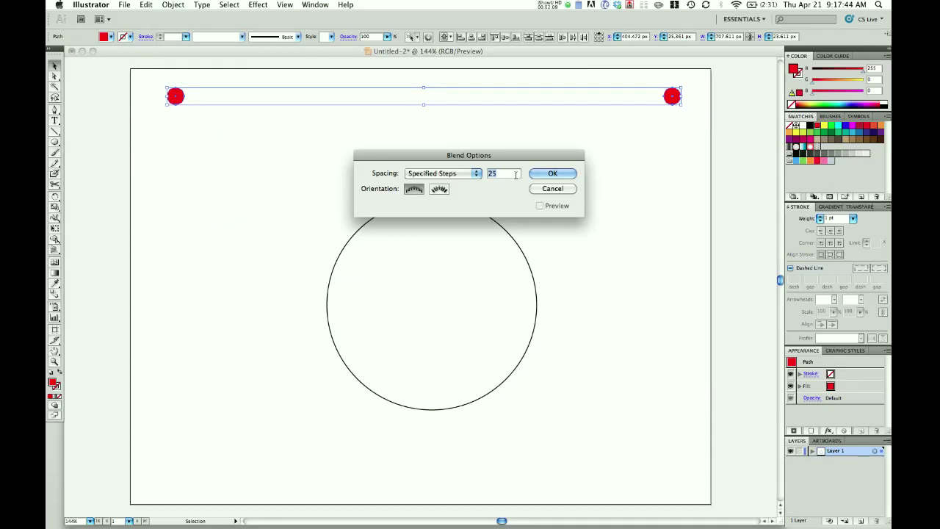
Change the blend to 23 specified steps and make the blend between the two red dots.
text(23)
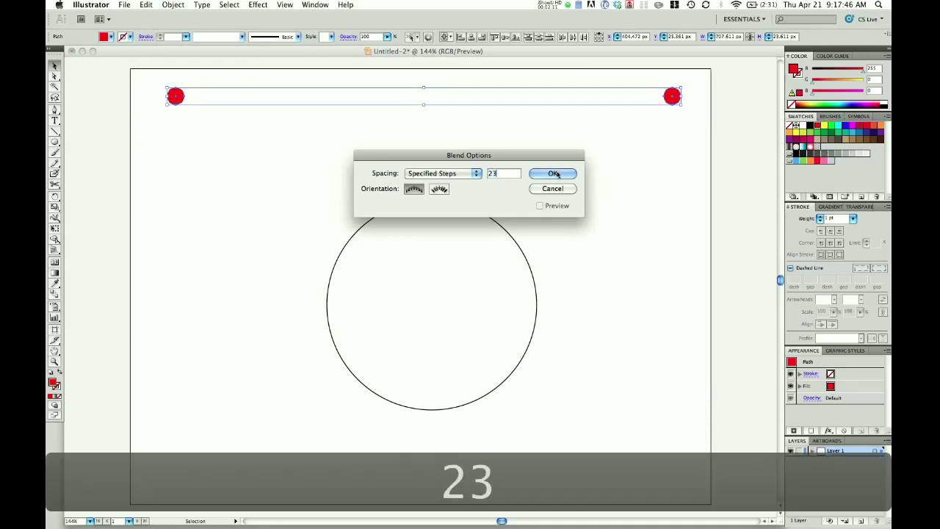
click(555, 173)
click(173, 5)
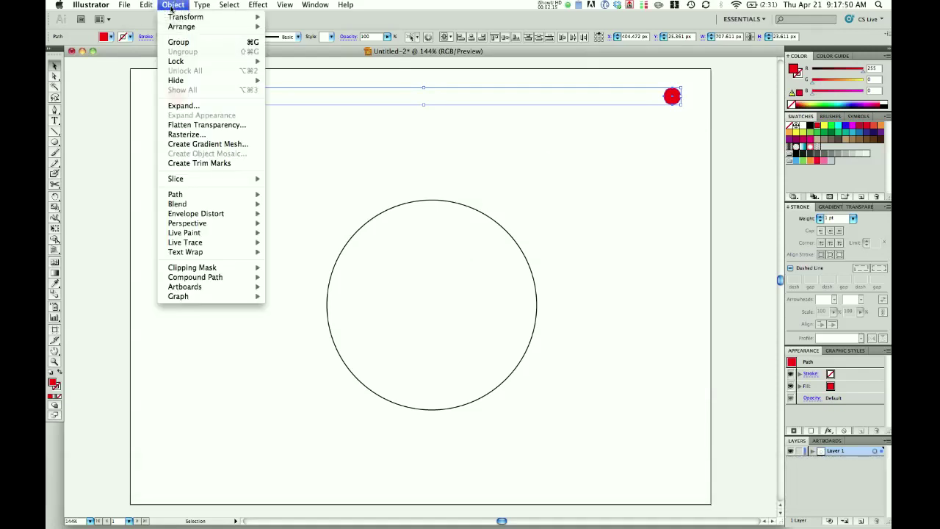
mouse_move(241, 209)
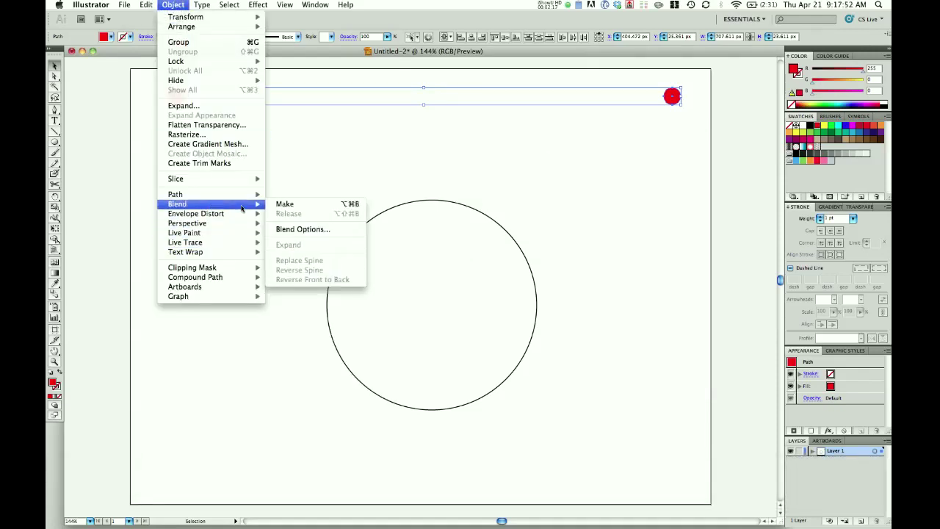
click(284, 206)
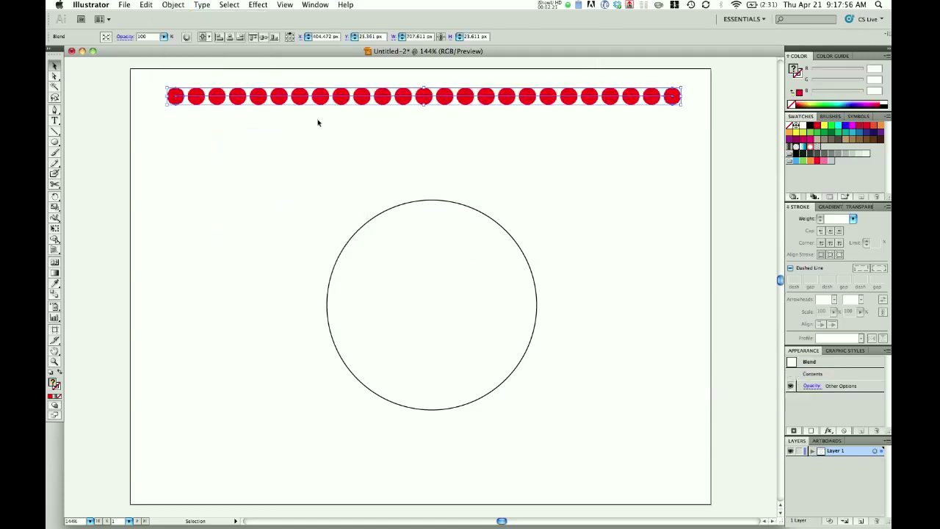
Select the 25-dot blended row together with the large outlined circle.
click(326, 145)
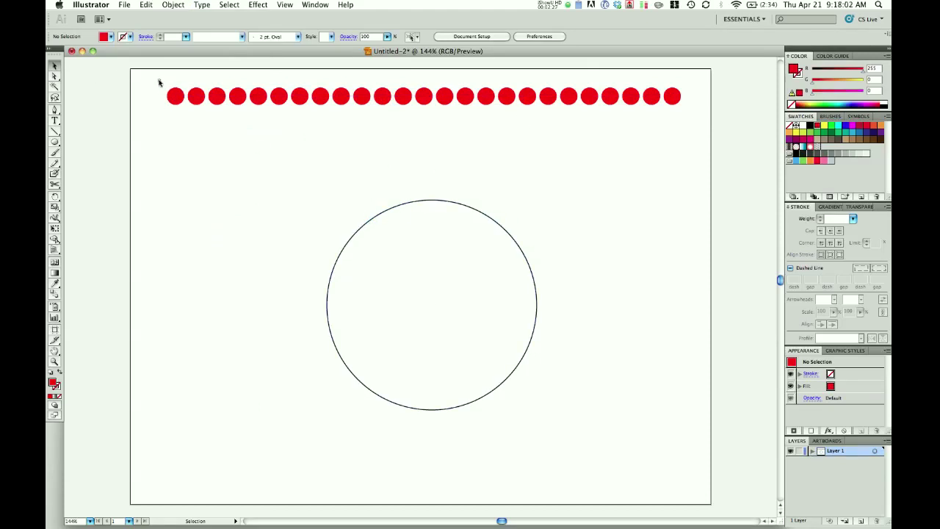
drag(158, 82, 665, 416)
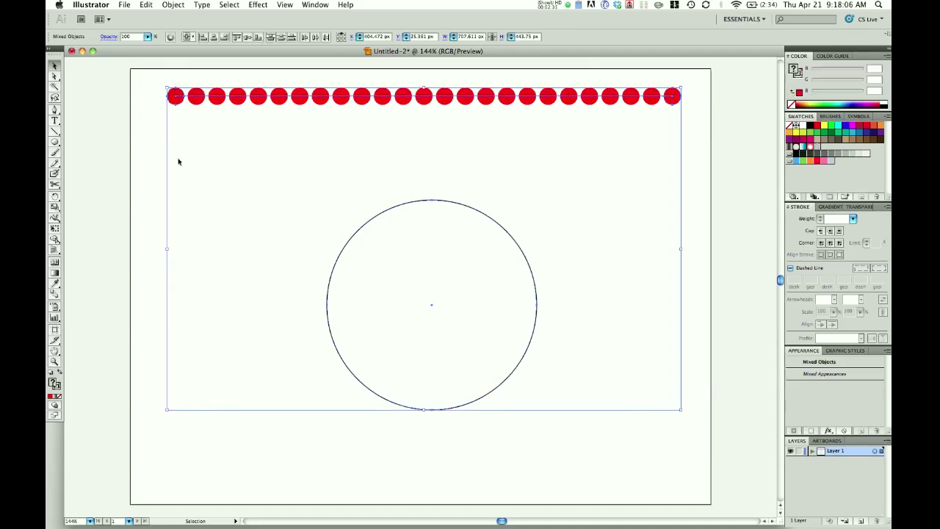
click(155, 154)
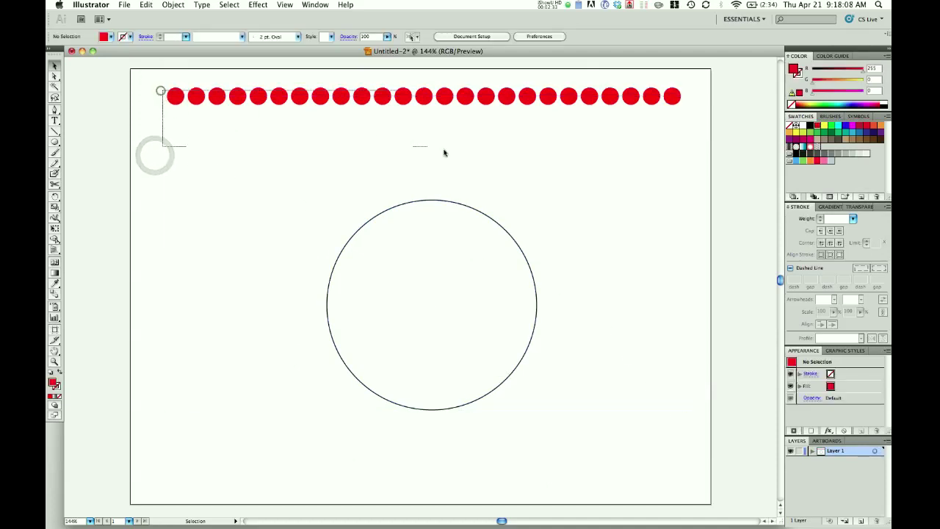
drag(444, 153, 698, 132)
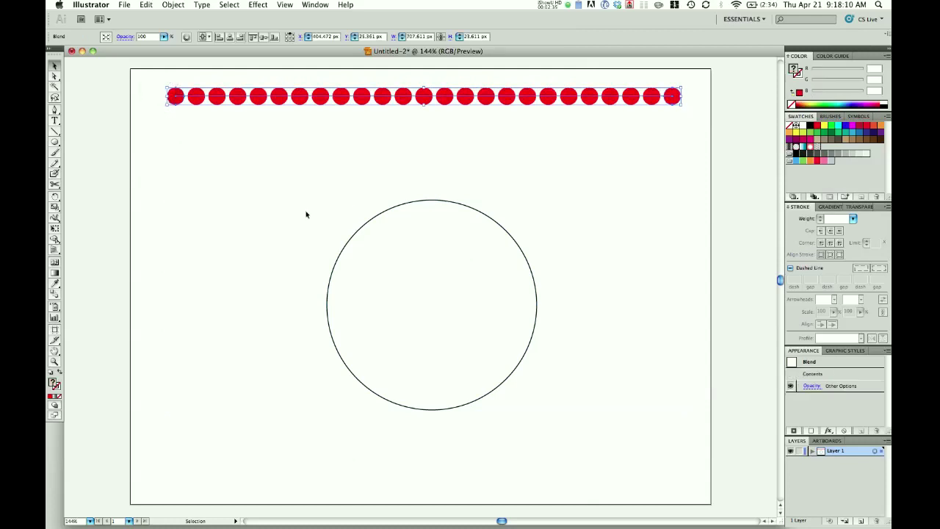
drag(309, 214, 358, 268)
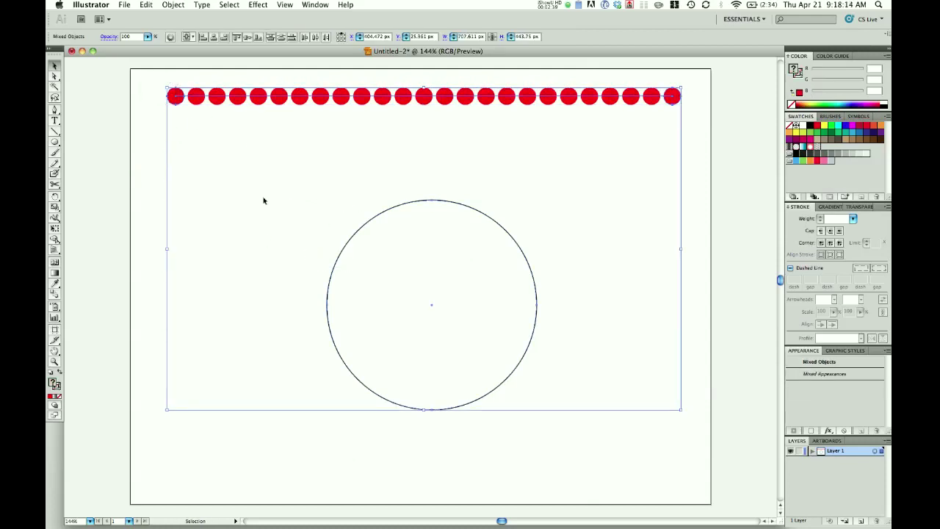
click(175, 6)
mouse_move(203, 205)
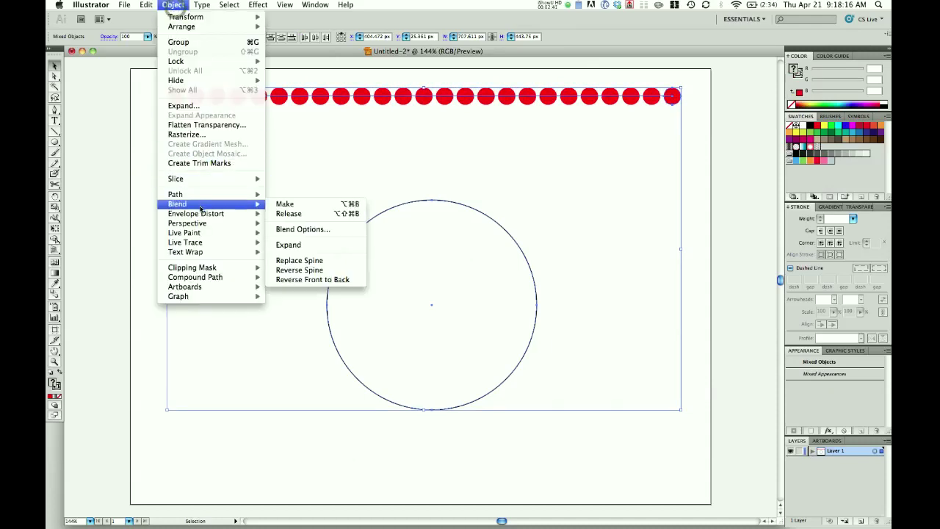
click(302, 260)
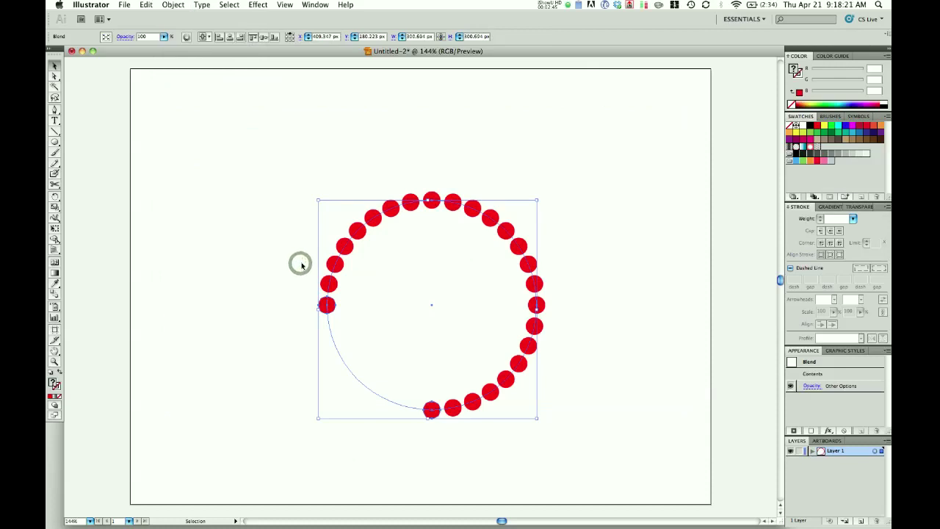
click(602, 326)
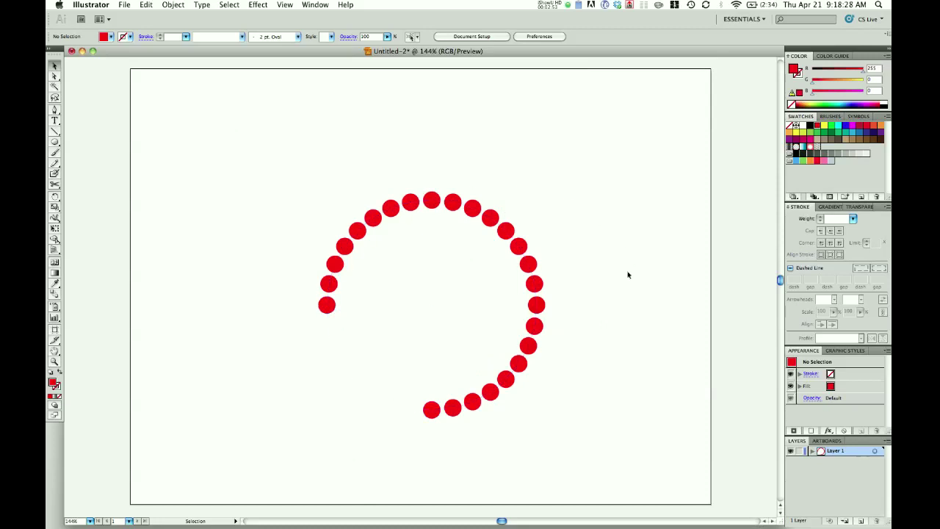
key(super+z)
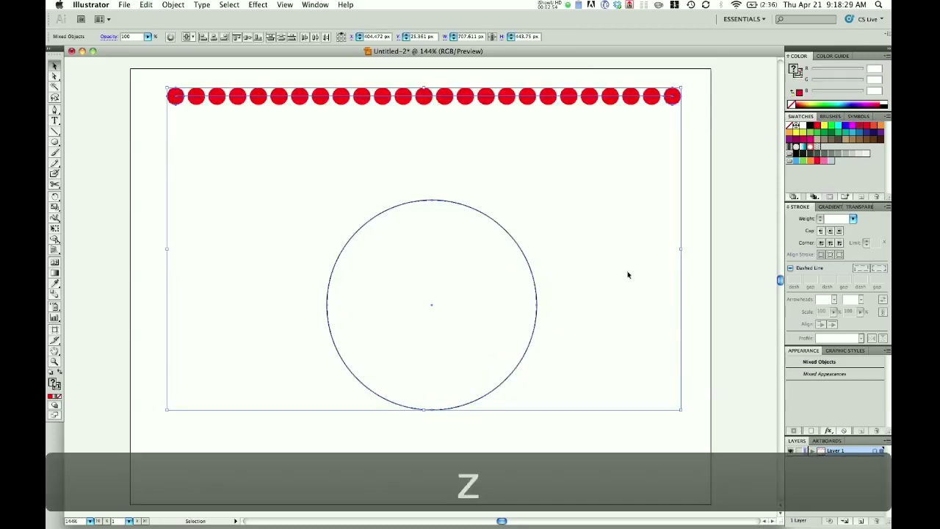
click(604, 434)
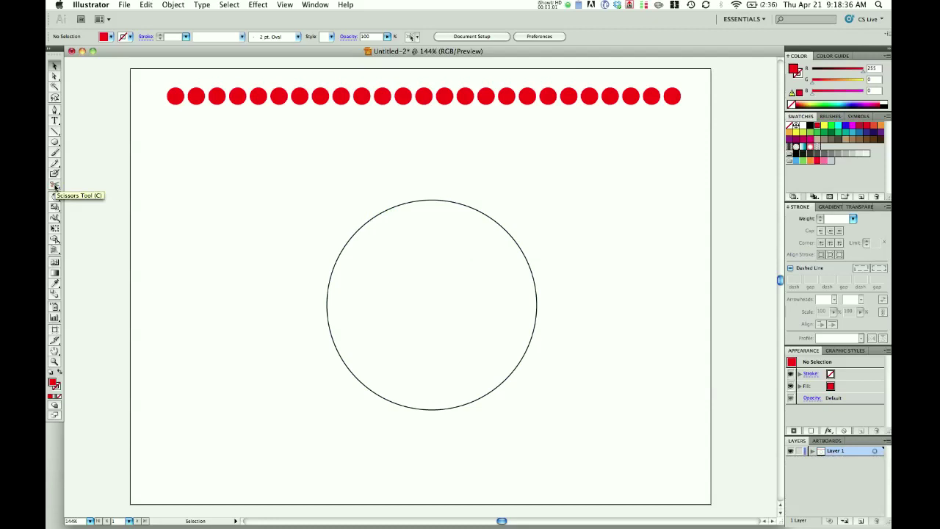
Cut the circle at its upper-right edge with Scissors, undo a test drag, then select everything.
mouse_move(55, 186)
mouse_down()
mouse_move(91, 199)
mouse_move(95, 223)
mouse_up()
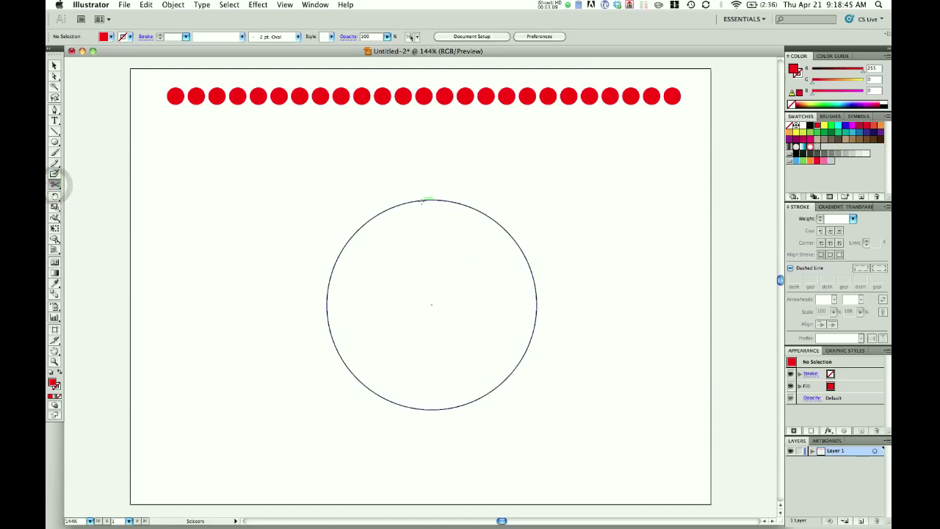
click(478, 209)
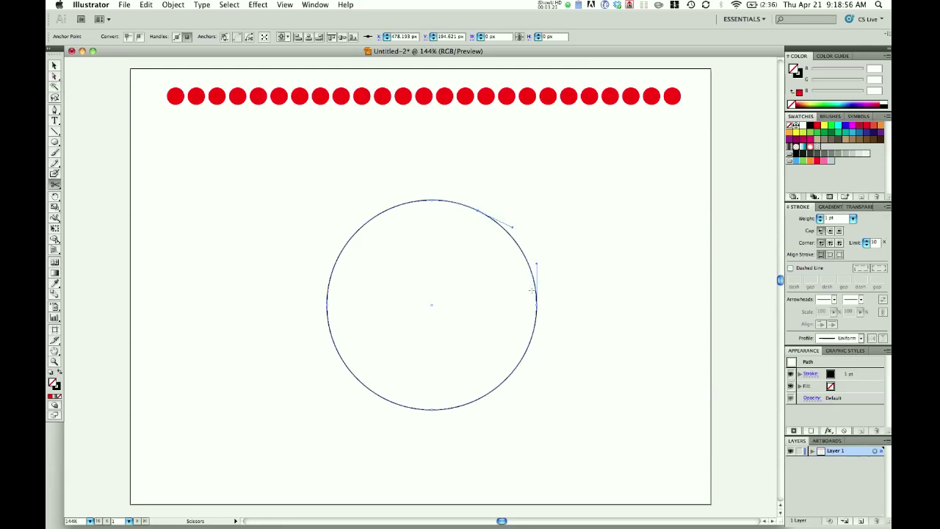
click(55, 76)
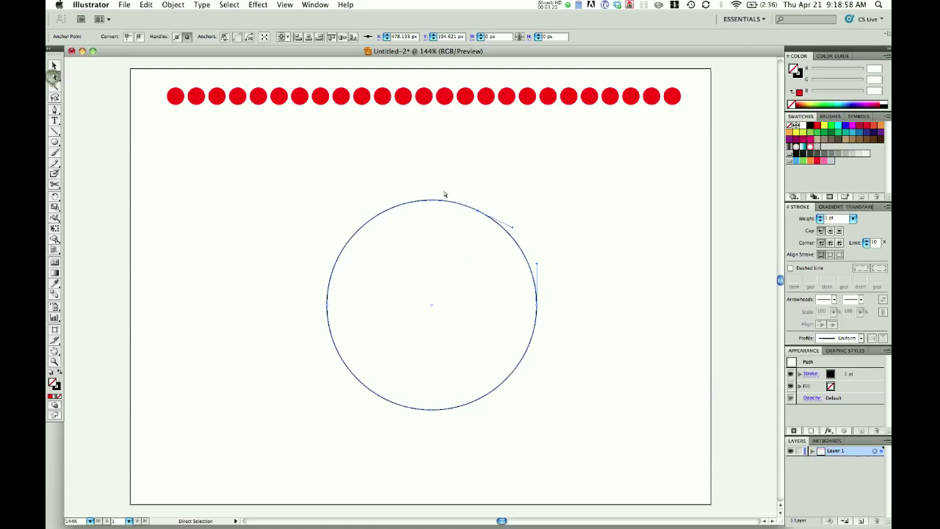
drag(476, 211, 512, 207)
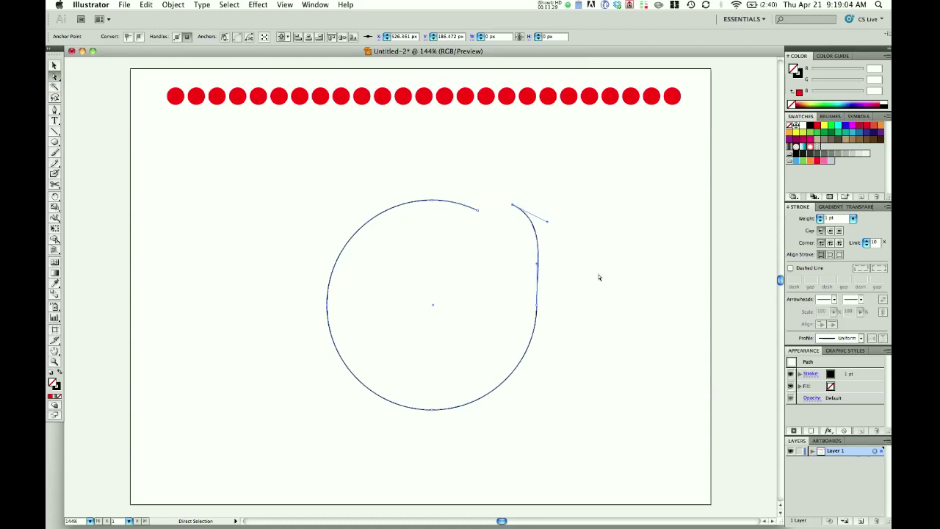
key(super+z)
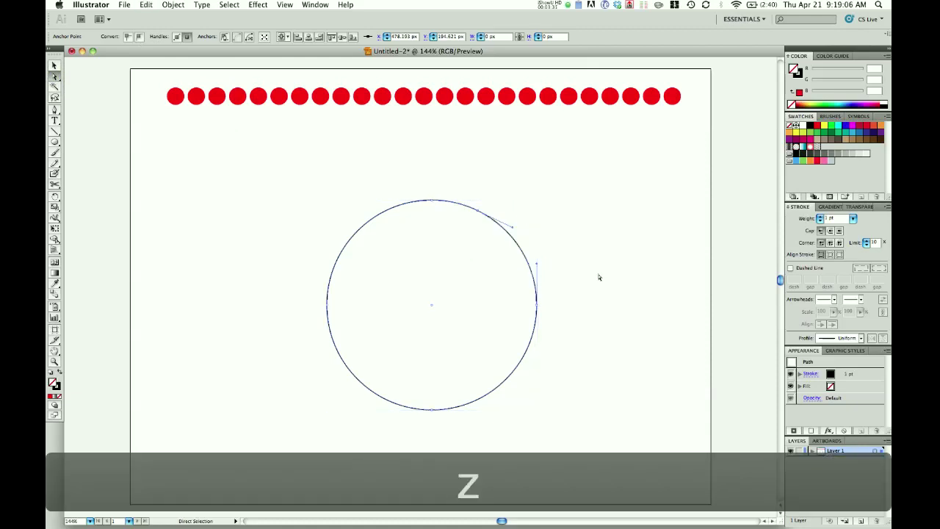
click(599, 277)
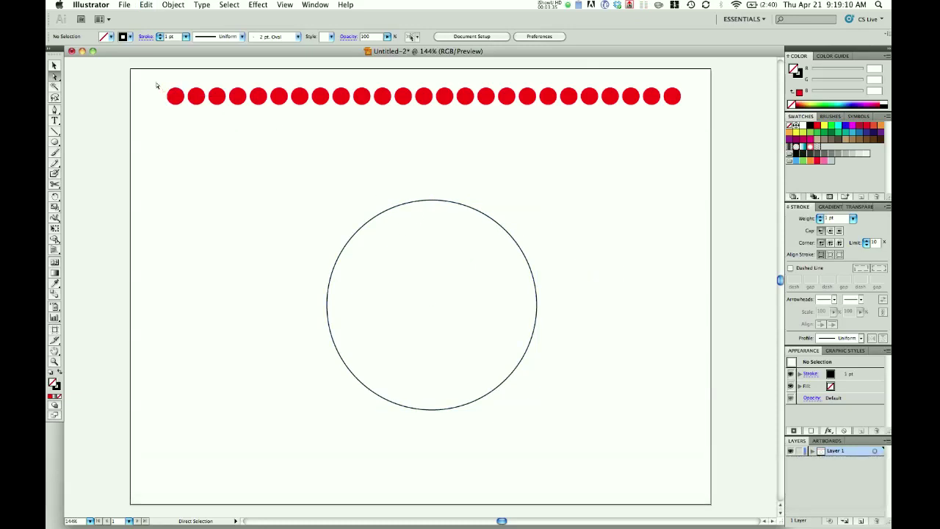
drag(156, 86, 668, 322)
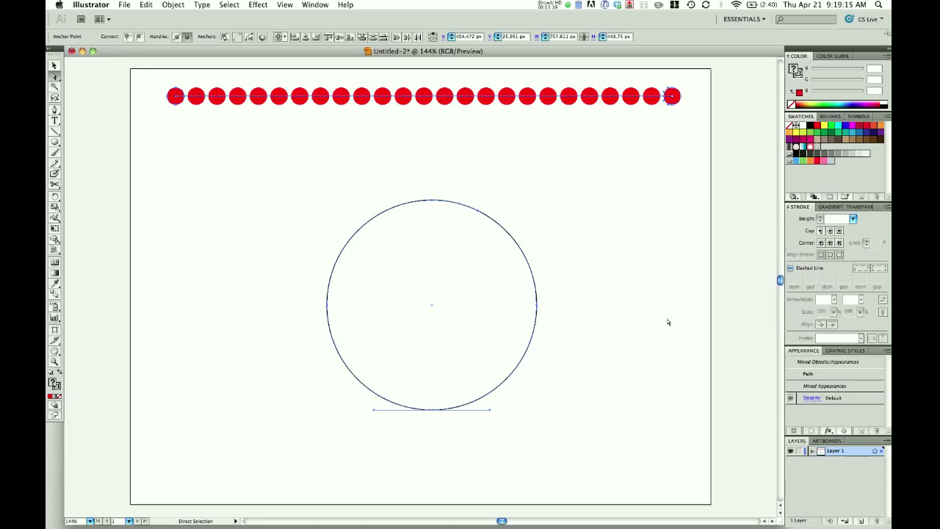
Replace the blend's spine with the cut circle so the 25 red dots form a ring.
click(173, 6)
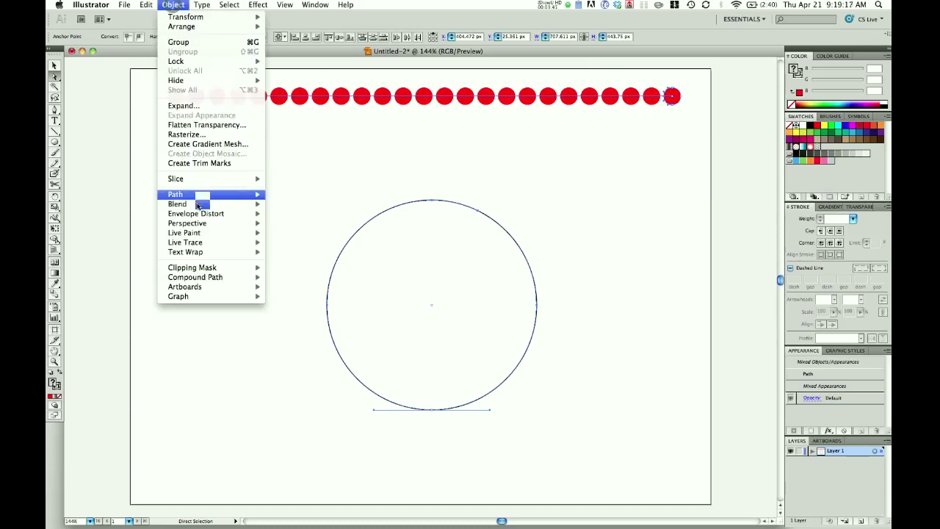
mouse_move(206, 203)
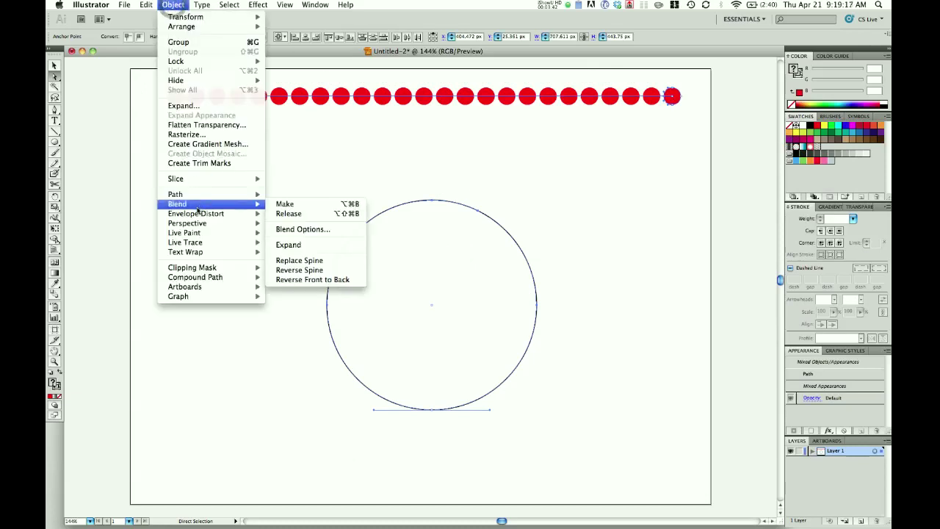
click(312, 262)
click(651, 393)
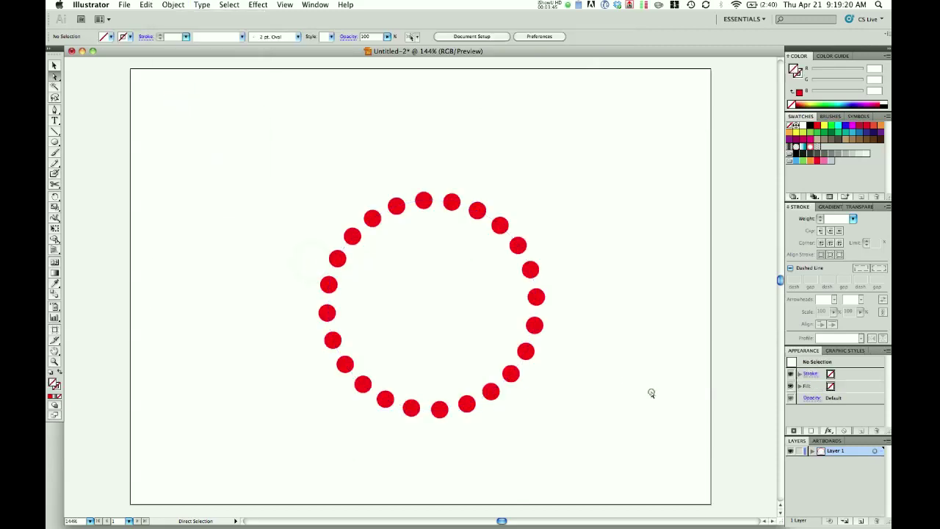